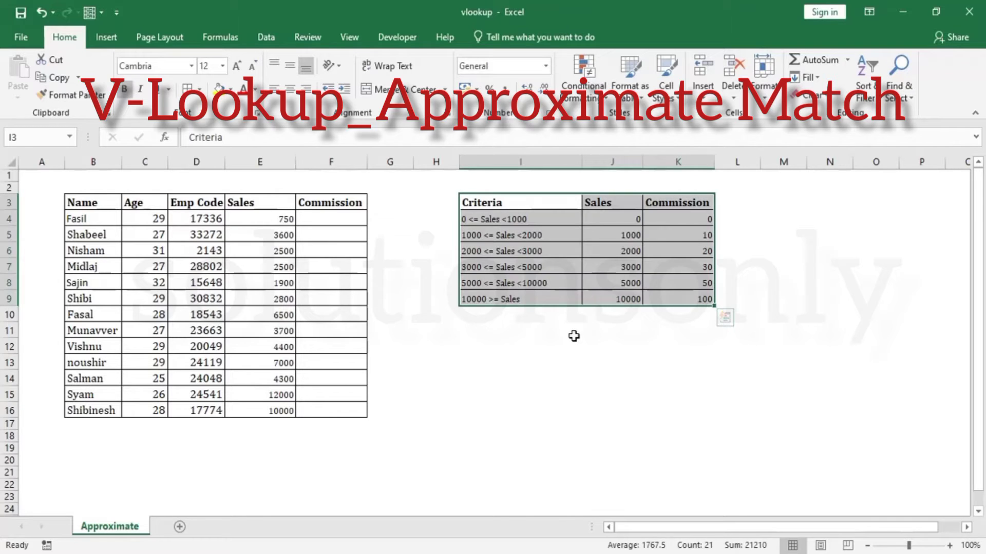
Step: Examine the commission criteria table in I3:K9, matching each sales range with its commission value
click(571, 334)
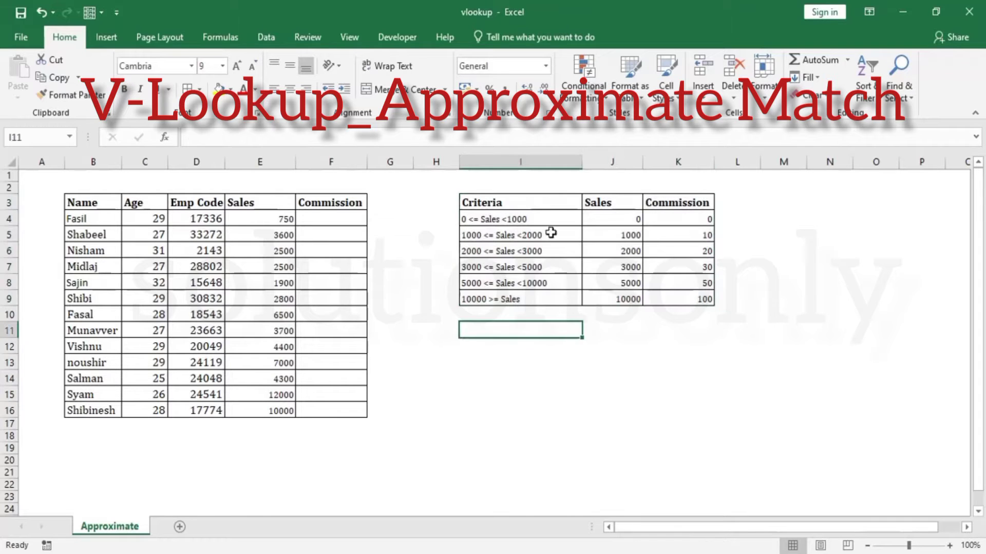
drag(547, 208, 695, 302)
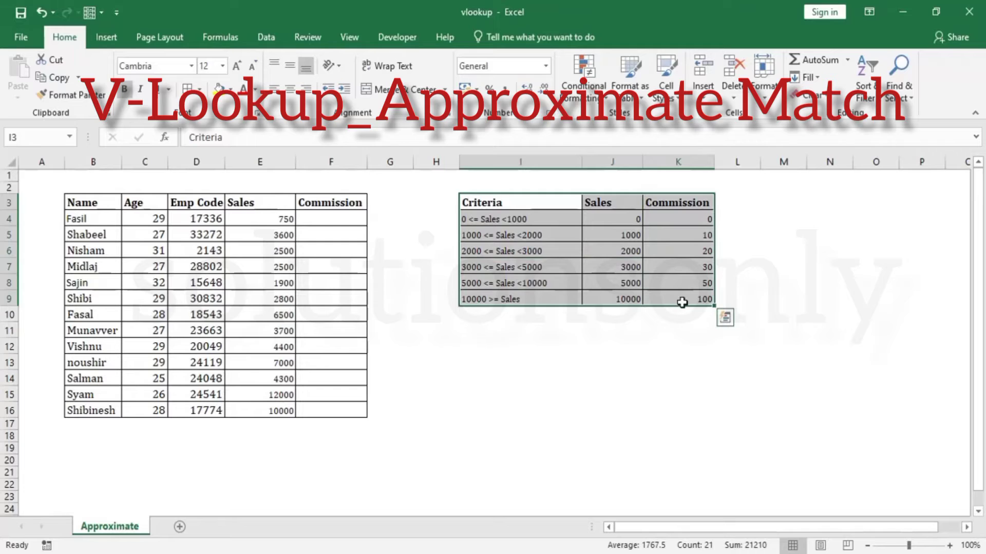
click(552, 221)
click(667, 219)
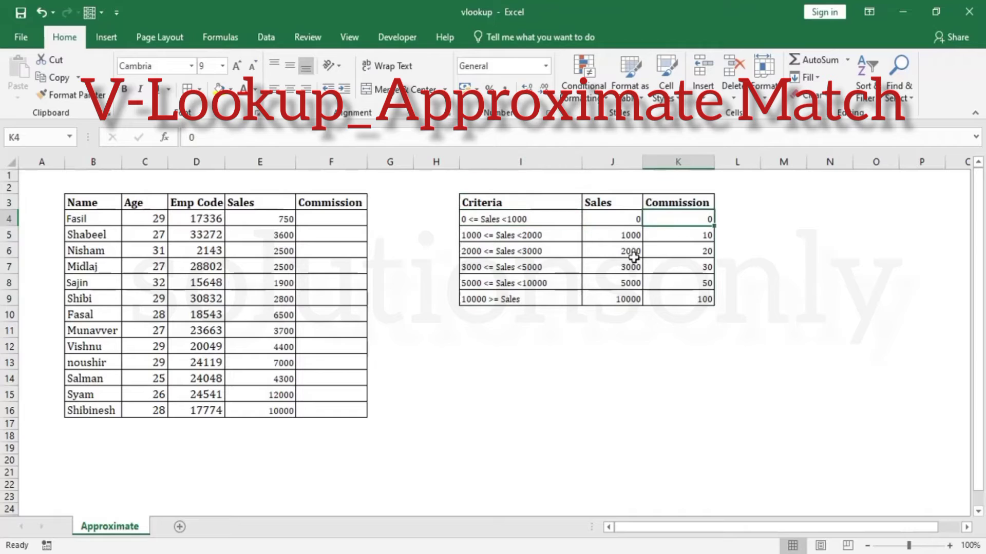
click(545, 237)
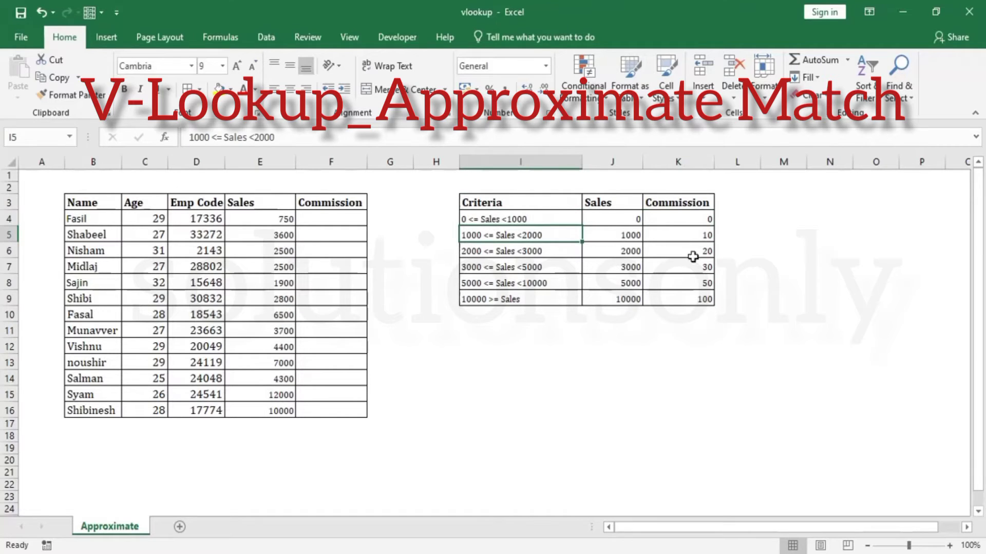
click(697, 237)
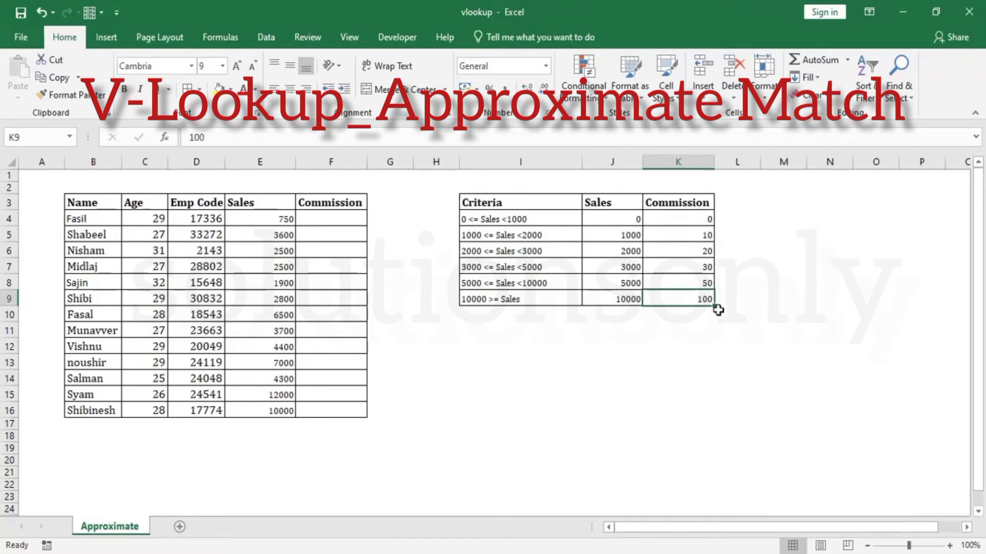
click(519, 207)
drag(519, 206, 707, 306)
click(651, 310)
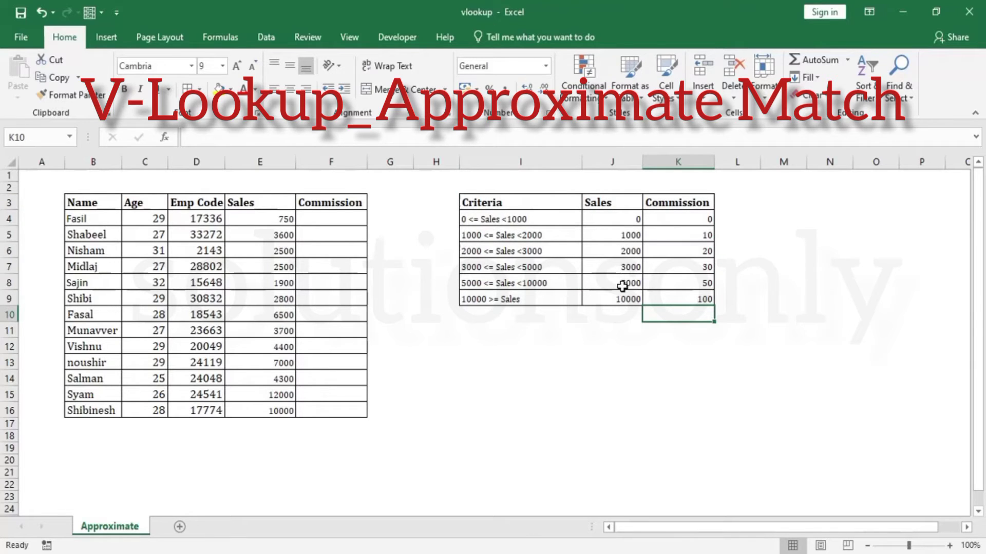
Step: Examine the employee table's names, Sales and Commission columns, and the Sales thresholds in J4:J9 of the criteria table
click(103, 206)
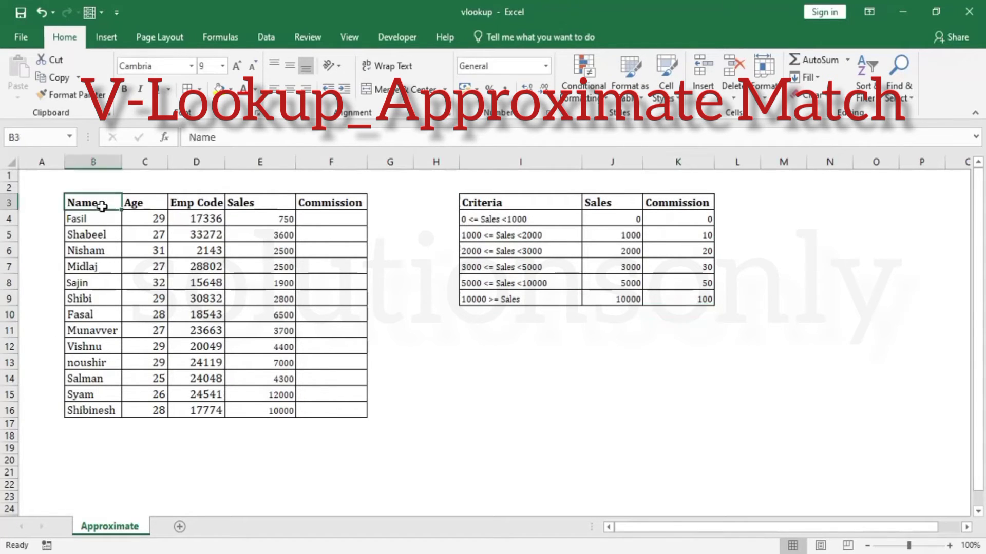
mouse_move(102, 206)
mouse_down()
mouse_move(282, 282)
mouse_move(330, 377)
mouse_move(334, 411)
mouse_up()
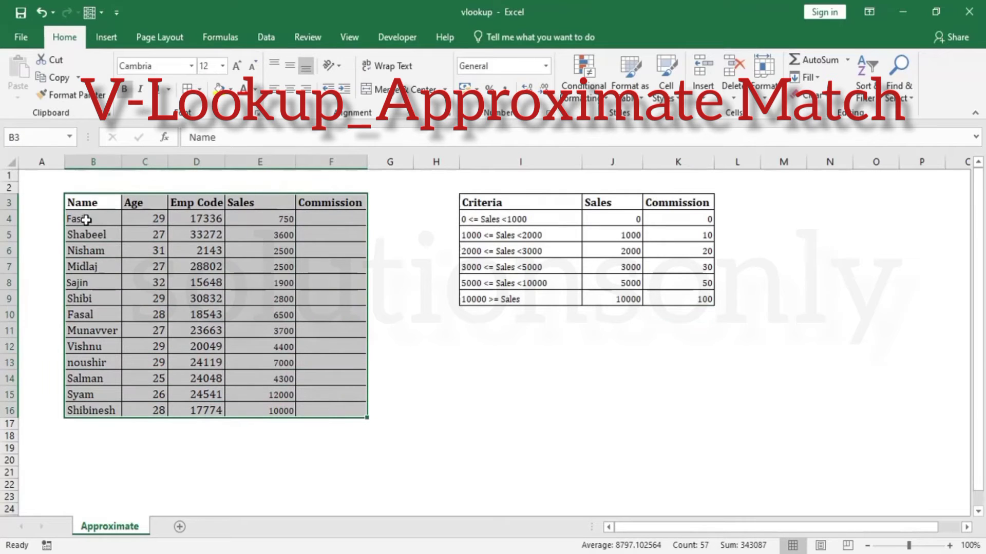
drag(85, 220, 88, 409)
drag(284, 220, 280, 411)
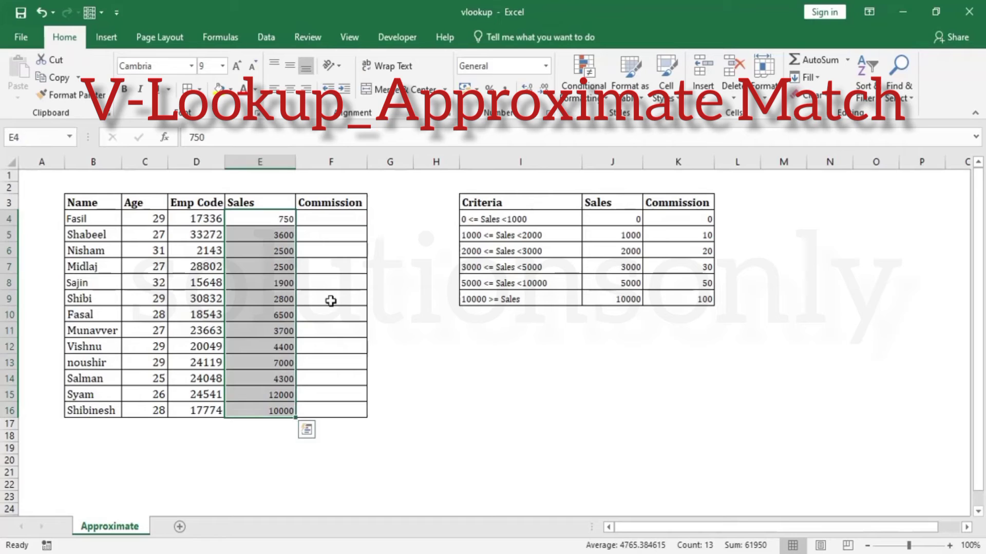
click(329, 225)
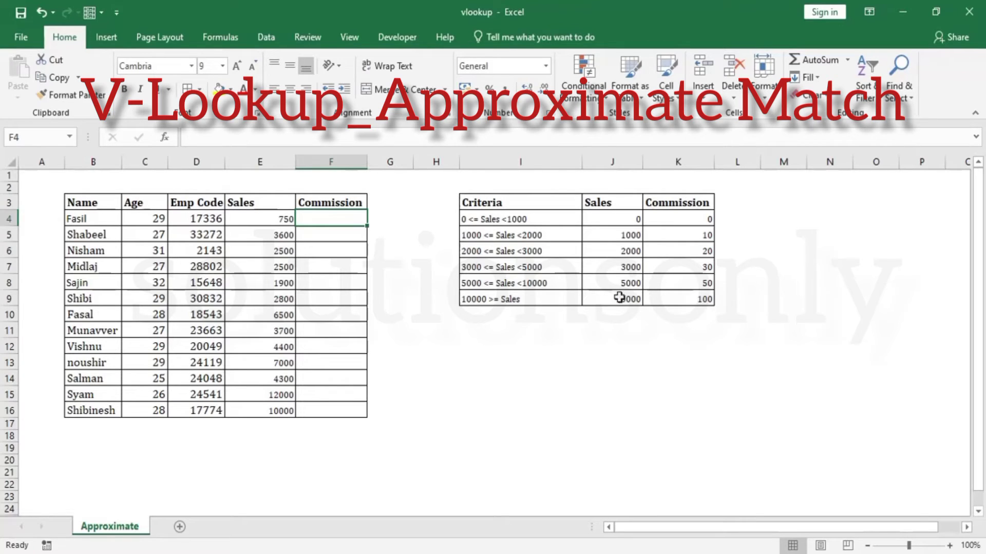
drag(613, 218, 613, 293)
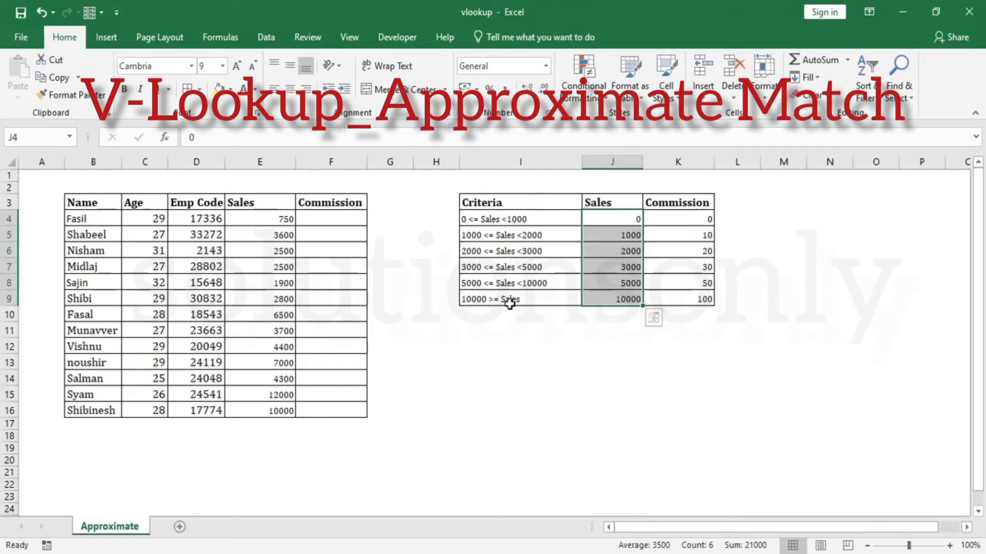
Step: Enter the approximate-match formula =VLOOKUP(E4,$J$3:$K$9,2,1) in cell F4 of the Commission column
click(345, 219)
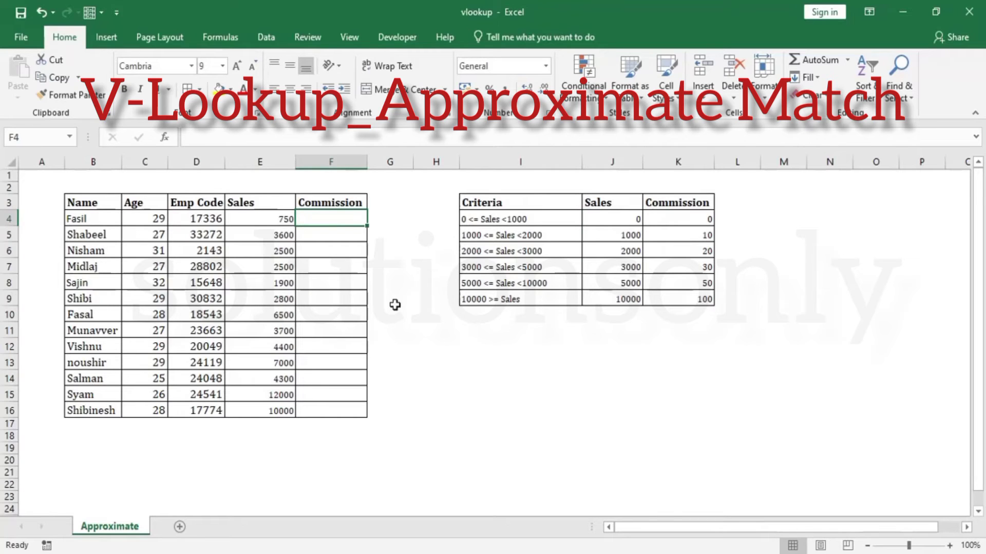
text(=vl)
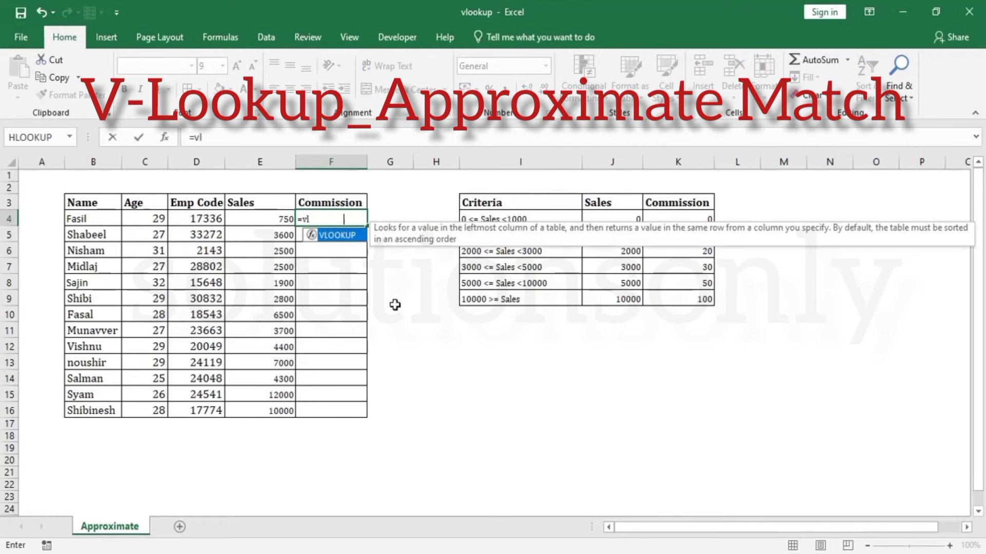
key(Tab)
key(Left)
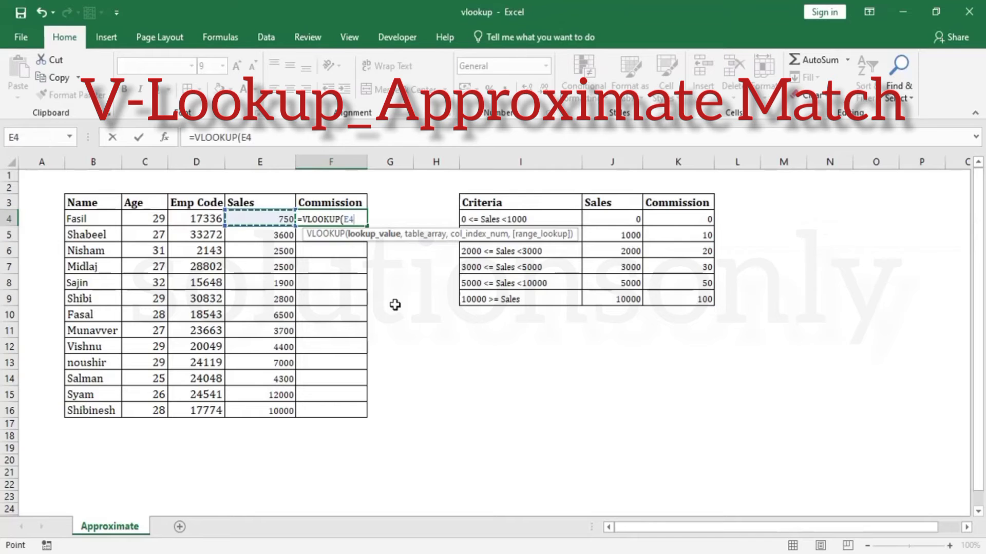
text(,)
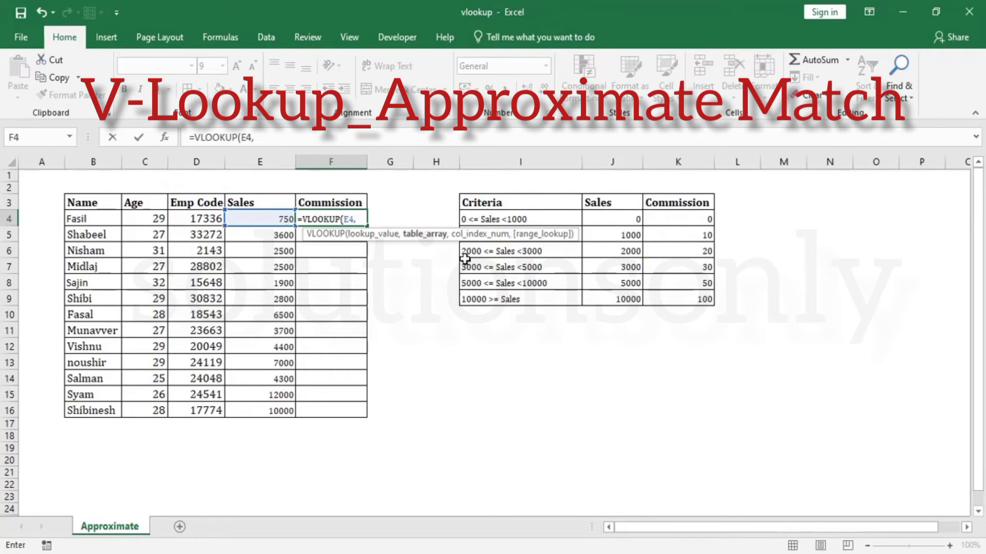
drag(627, 203, 711, 304)
key(F4)
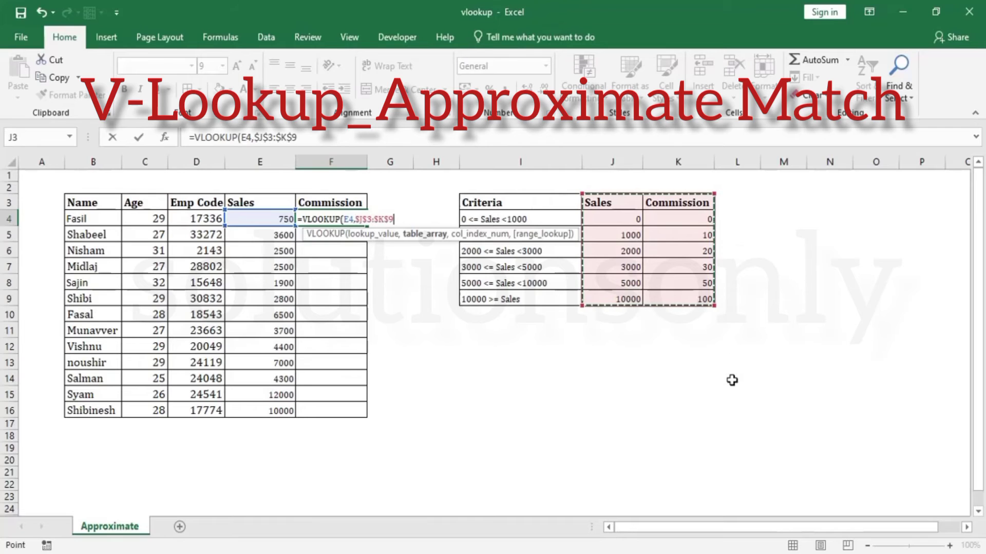
text(,)
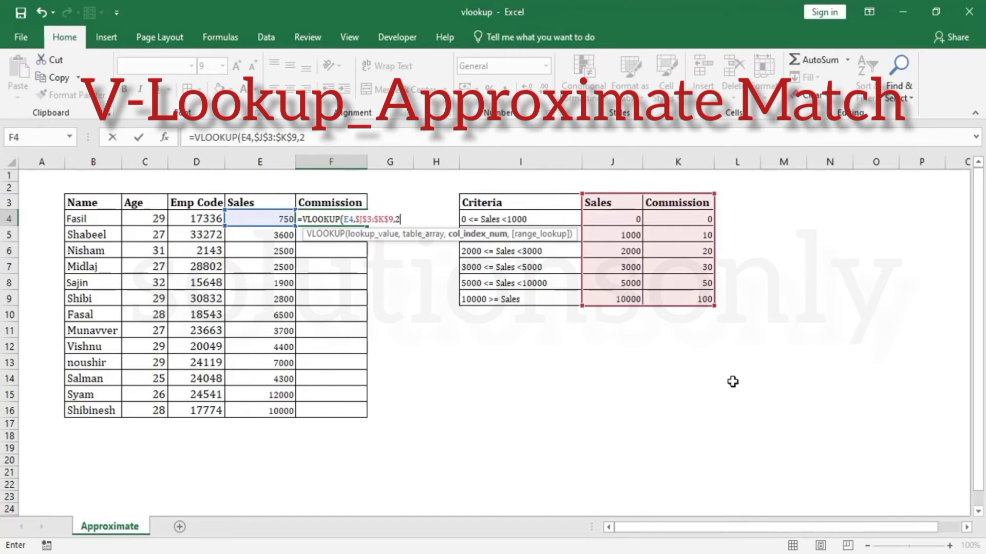
text(2,)
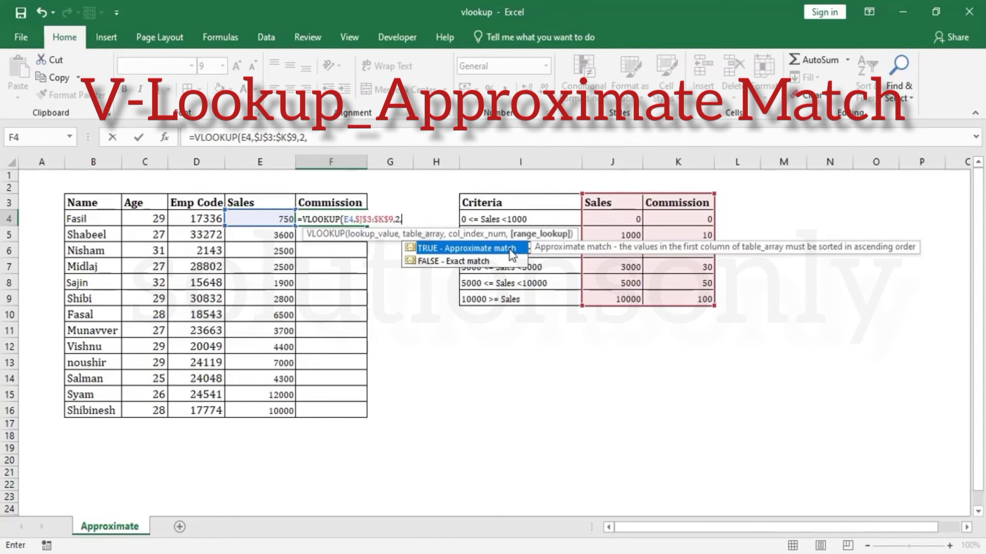
text(1))
key(Return)
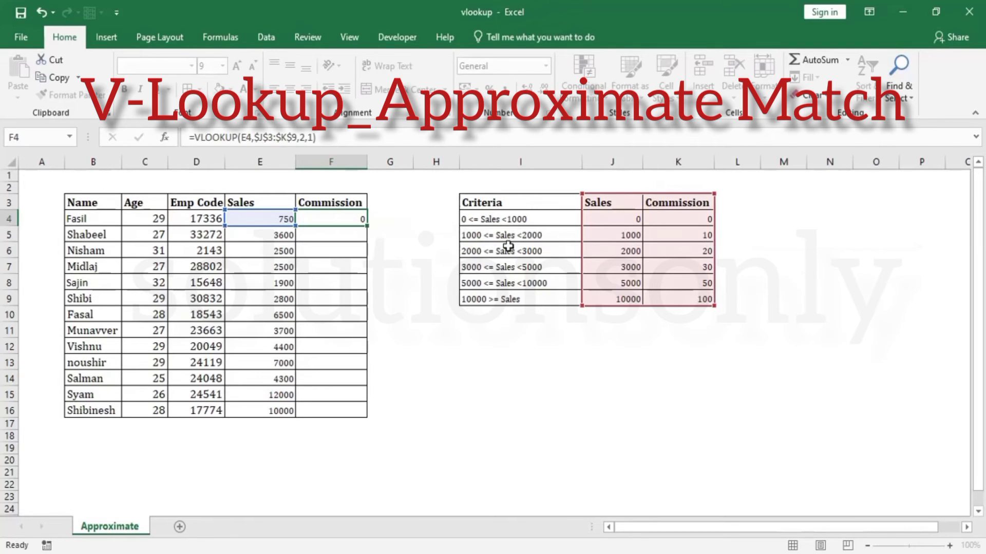
Step: Check the commission in F4 against the first employee's sales and the first row of the criteria table
click(360, 221)
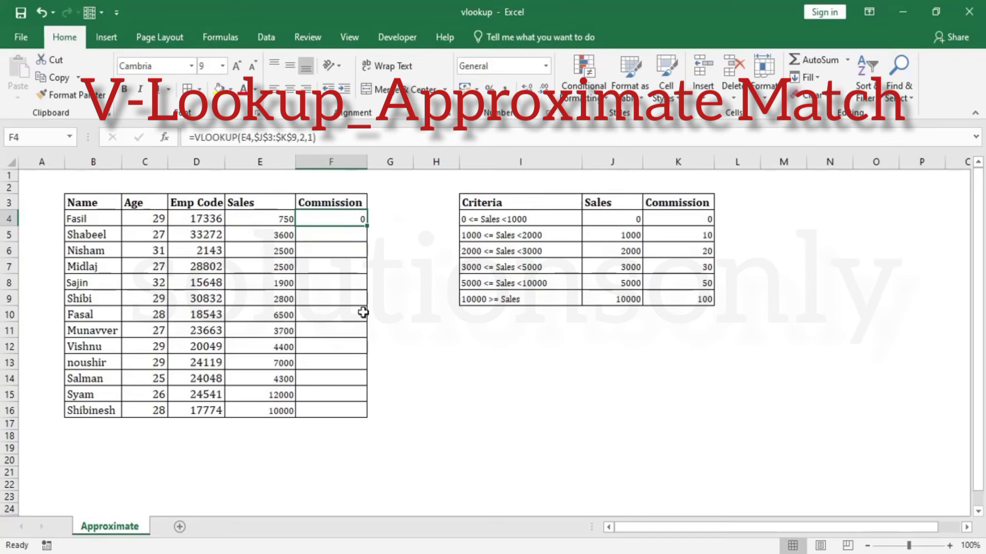
click(271, 217)
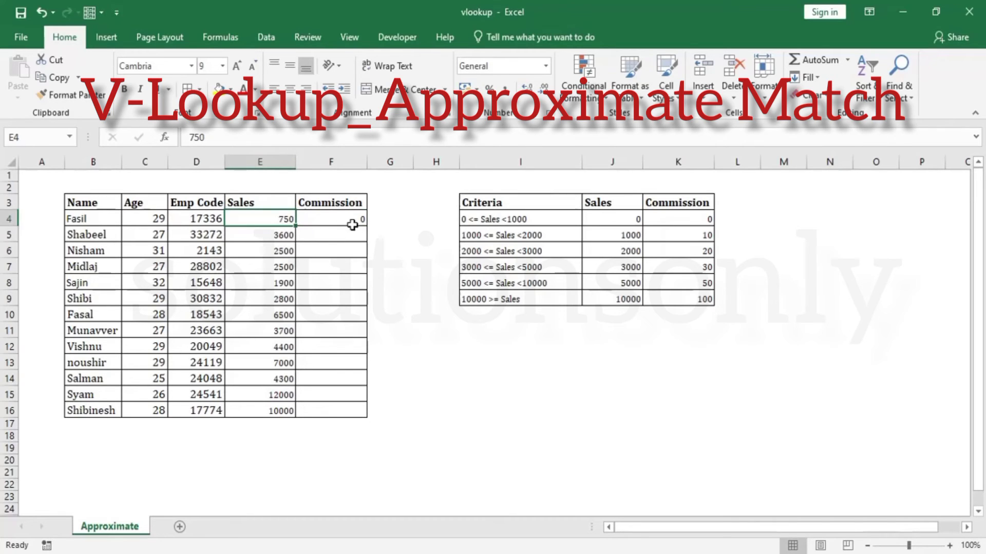
click(542, 219)
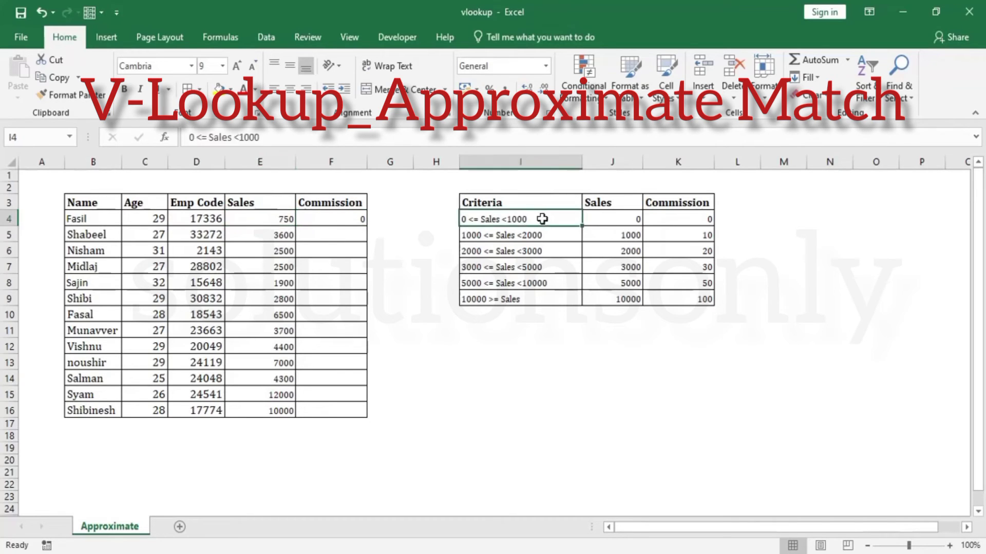
click(677, 218)
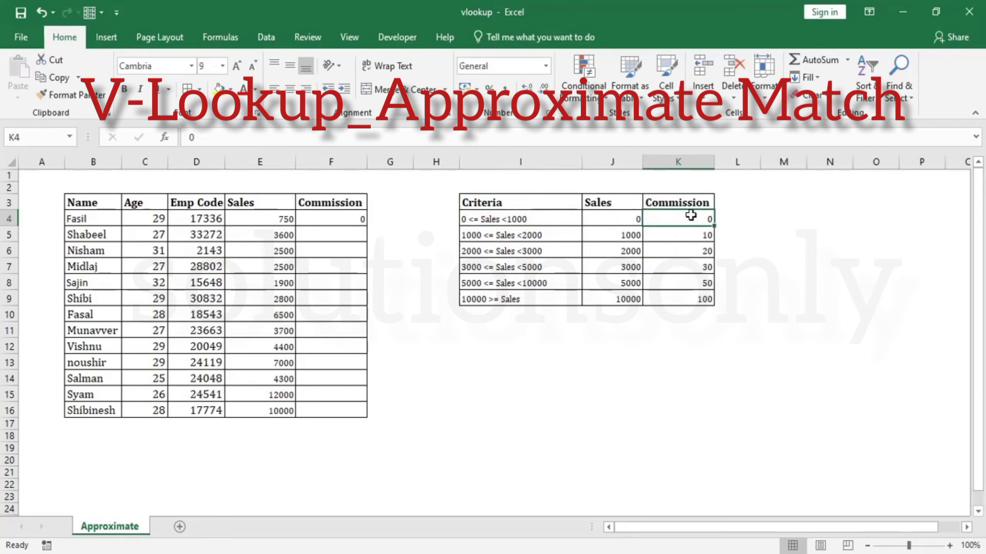
Step: Copy the VLOOKUP formula from F4 down the Commission column to F16 for the remaining employees
click(356, 223)
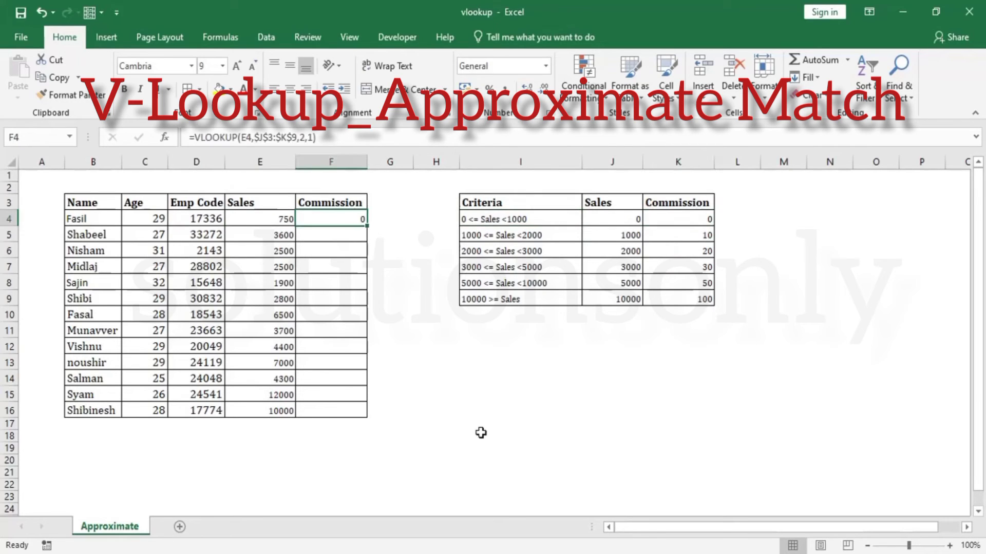
key(ctrl+c)
key(shift+Down)
key(shift+Down)
key(shift+Down)
key(shift+Down)
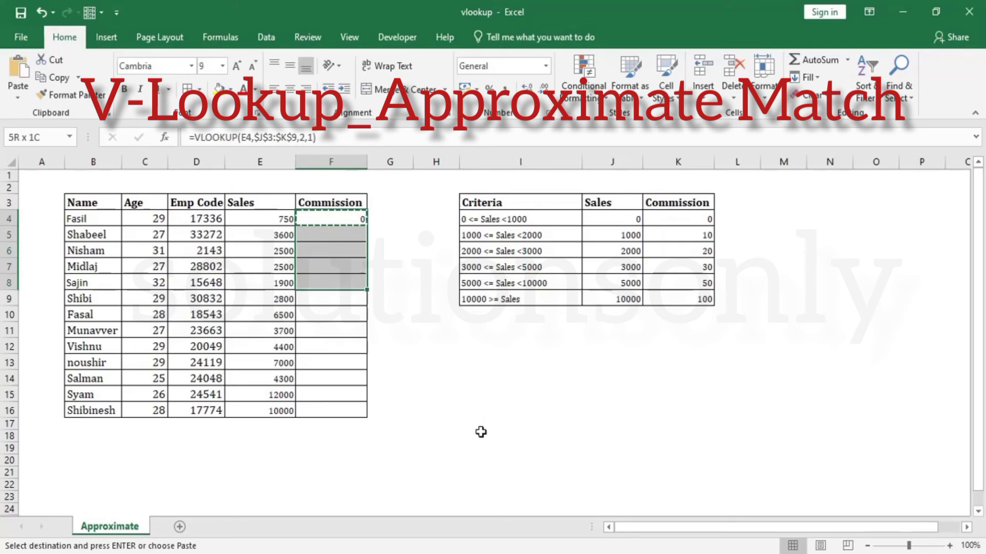
key(shift+Down)
key(shift+Down)
key(shift+Down)
key(shift+Down)
key(shift+Down)
key(shift+Down)
key(shift+Down)
key(shift+Down)
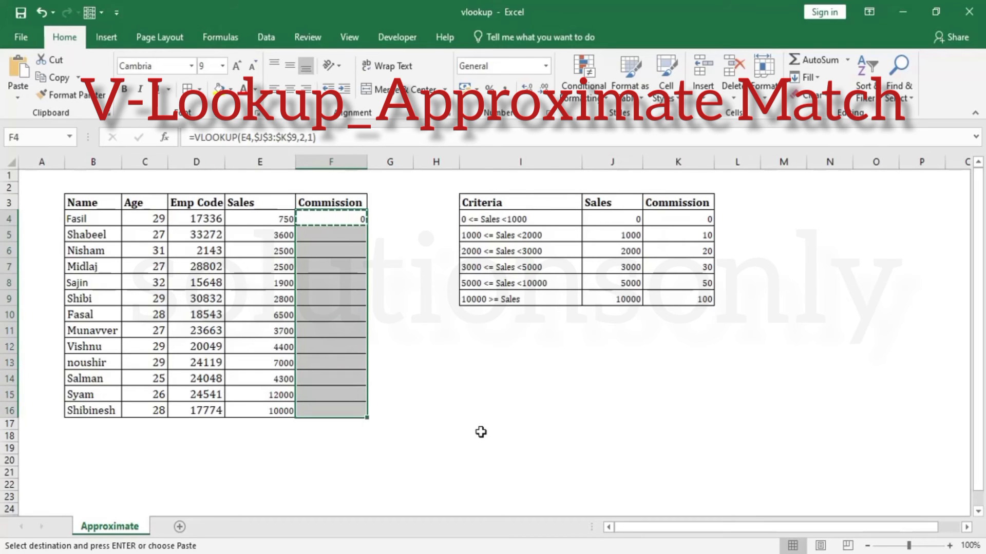
key(ctrl+v)
click(354, 235)
key(Escape)
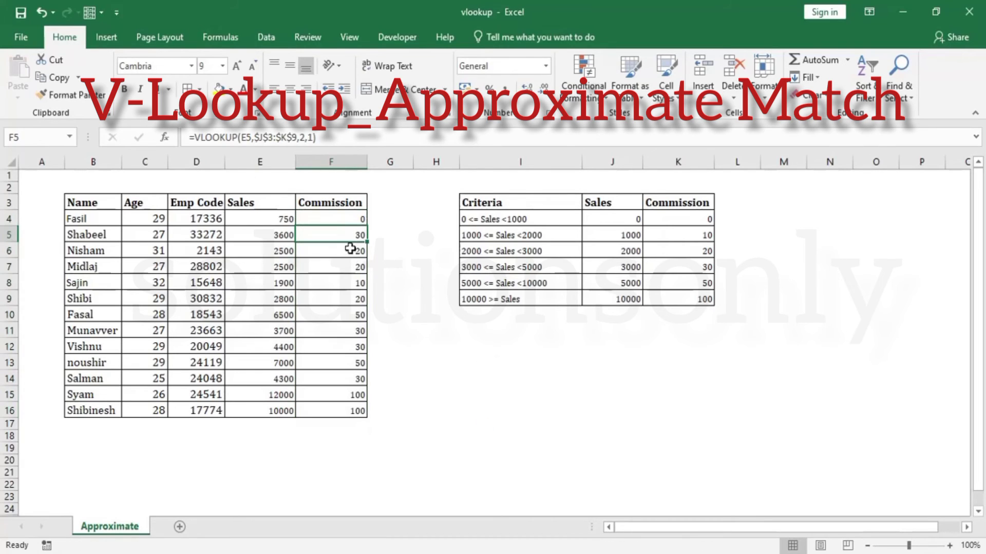
Step: Compare the commissions in rows 5 to 7 with their sales amounts and the matching criteria rows
click(350, 249)
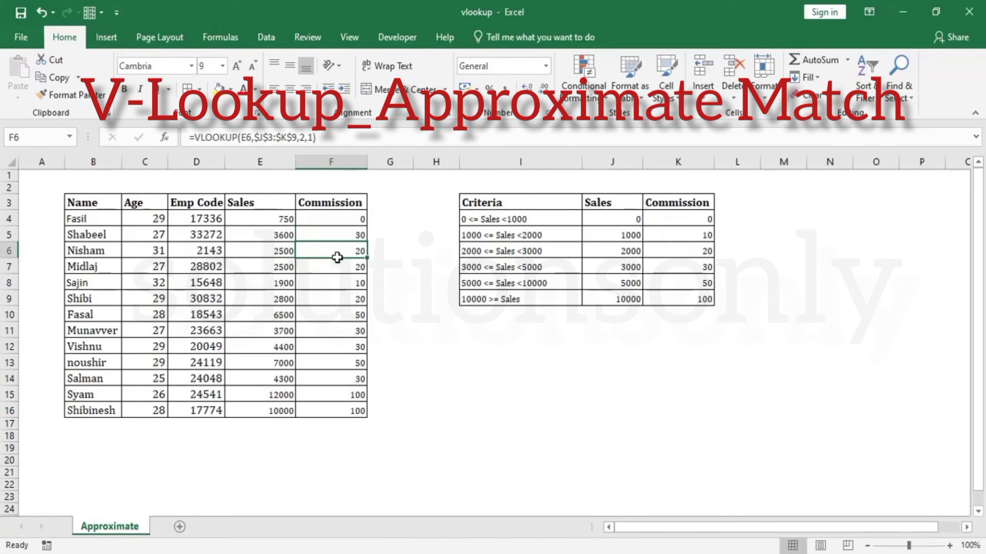
click(276, 235)
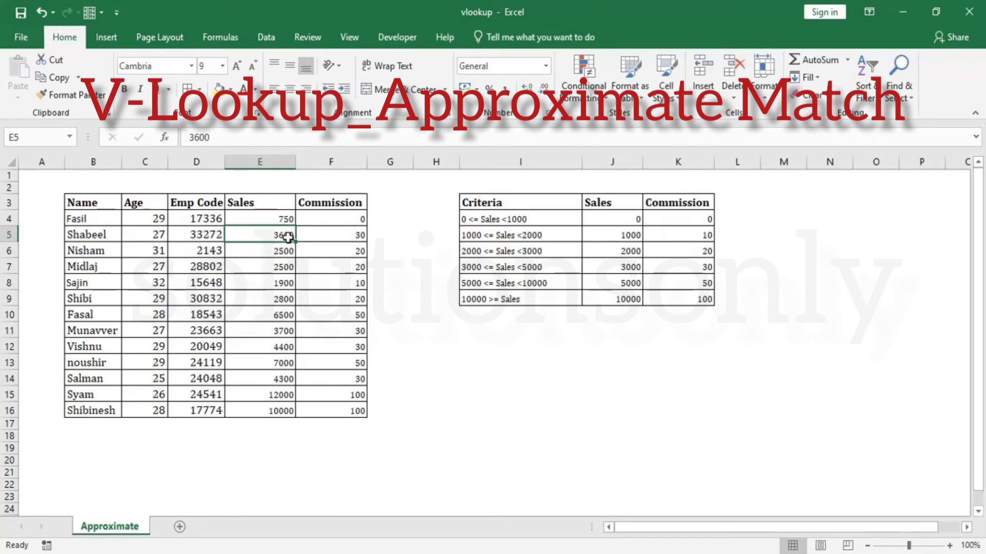
click(497, 267)
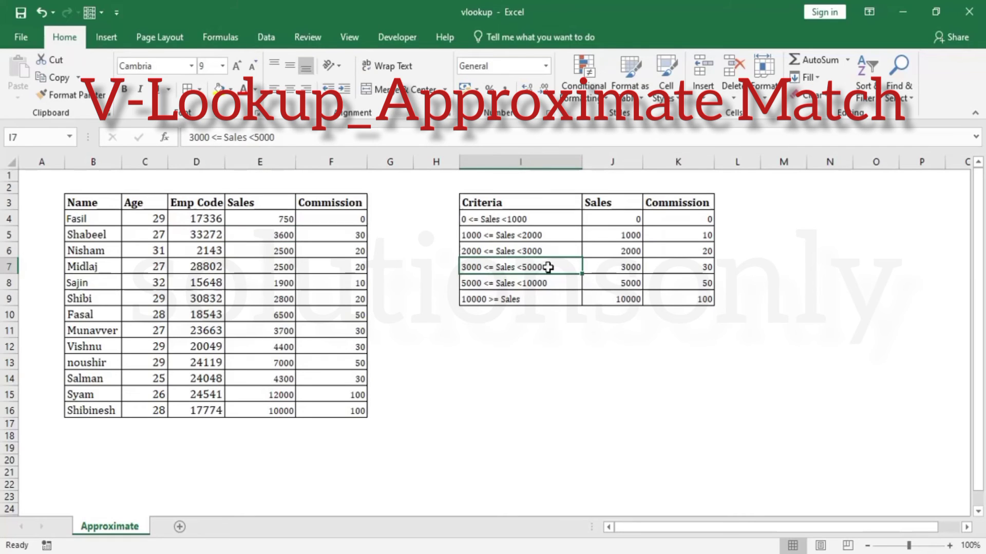
click(690, 268)
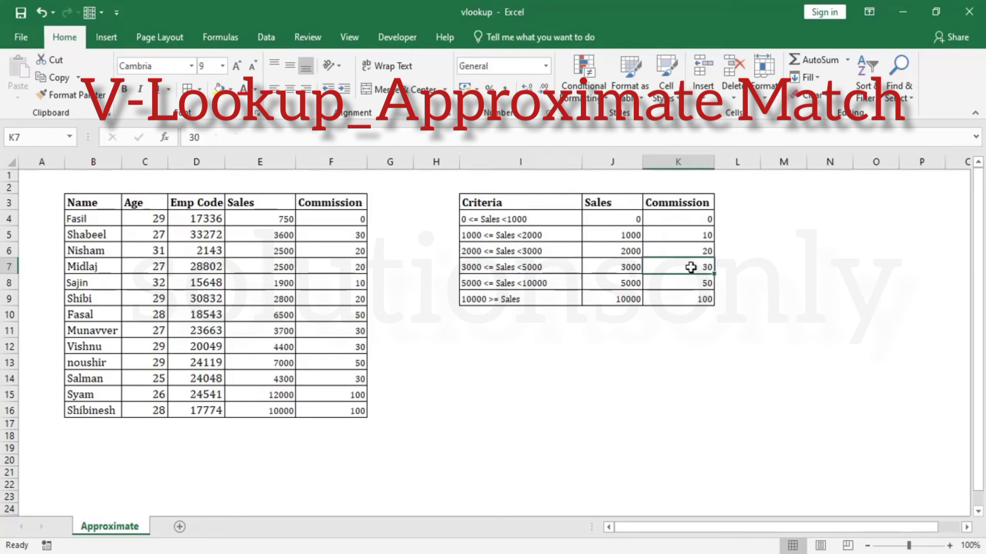
click(346, 241)
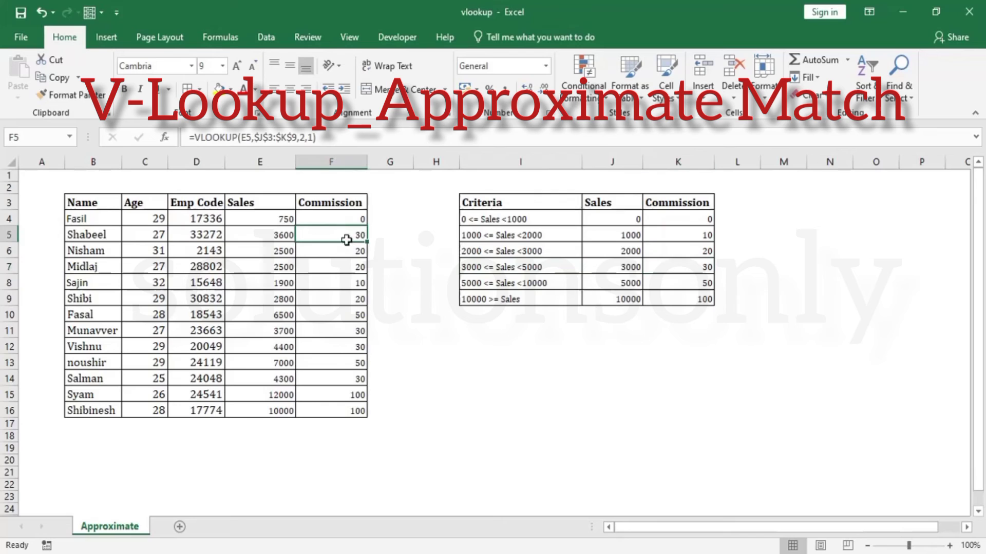
click(287, 252)
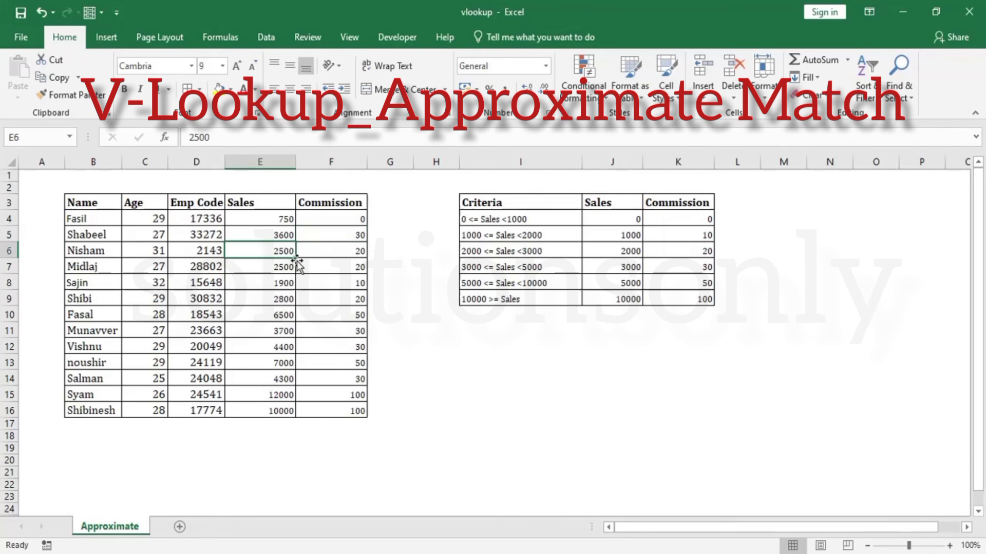
click(504, 249)
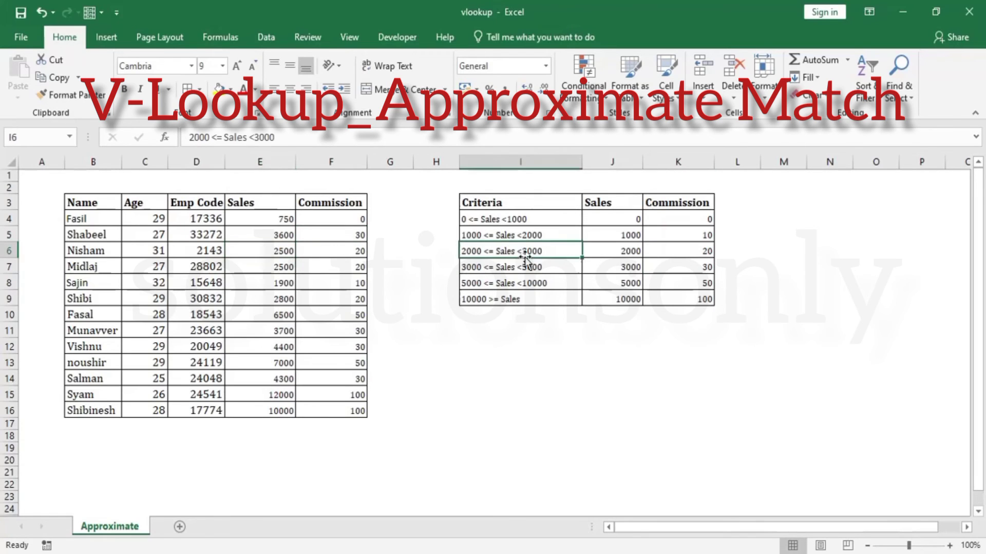
click(694, 250)
drag(286, 251, 341, 264)
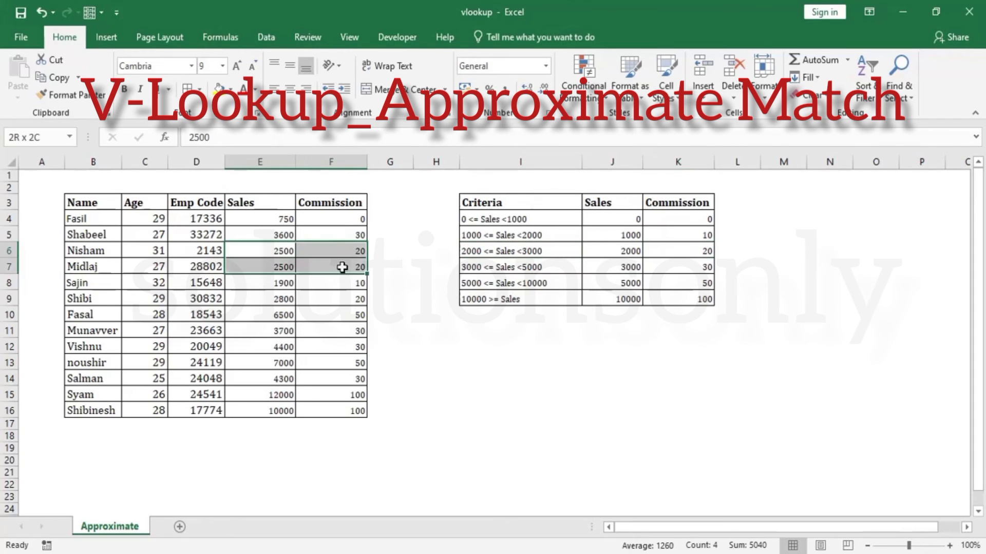
Step: Compare the last criteria row, 10000 >= Sales, with the sales and commissions of the employees in rows 15 and 16
click(557, 299)
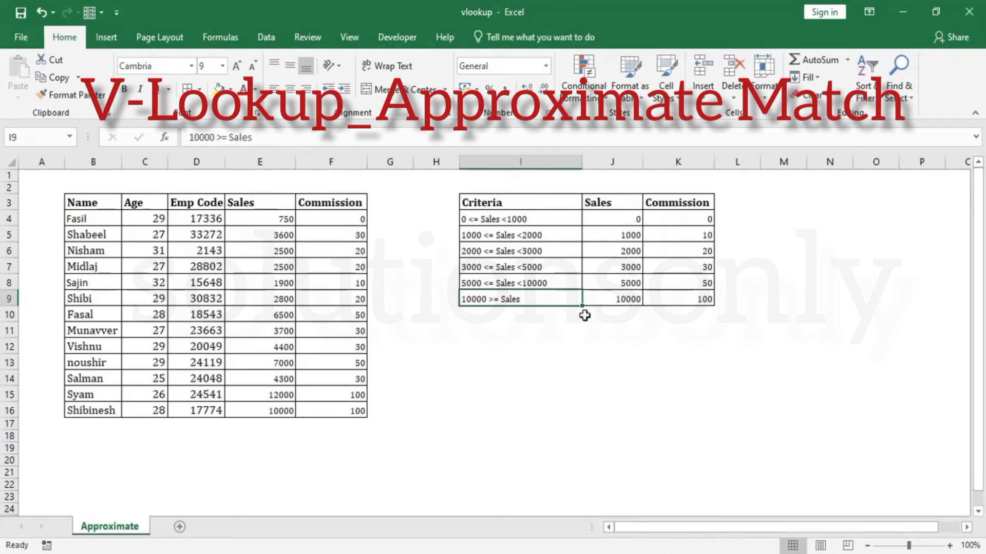
click(633, 300)
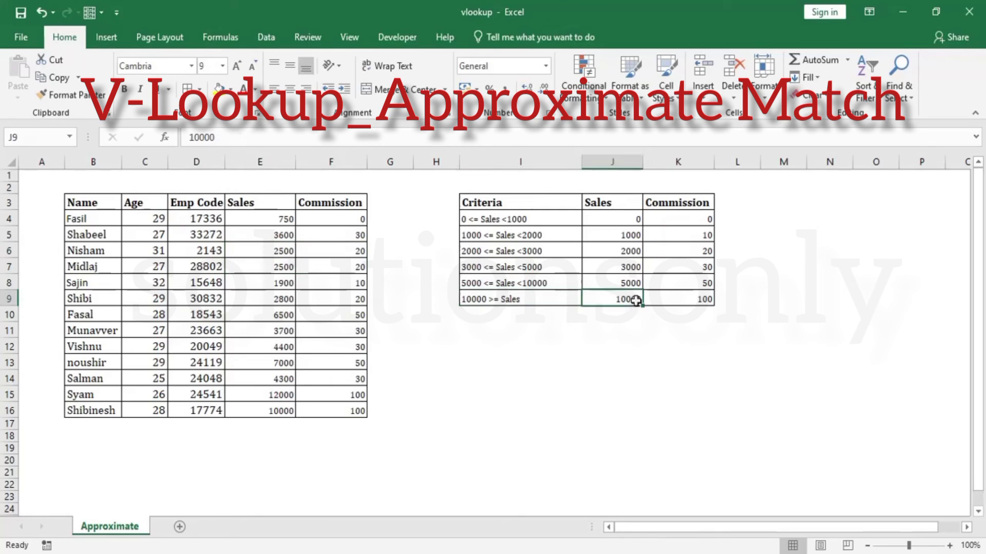
click(699, 303)
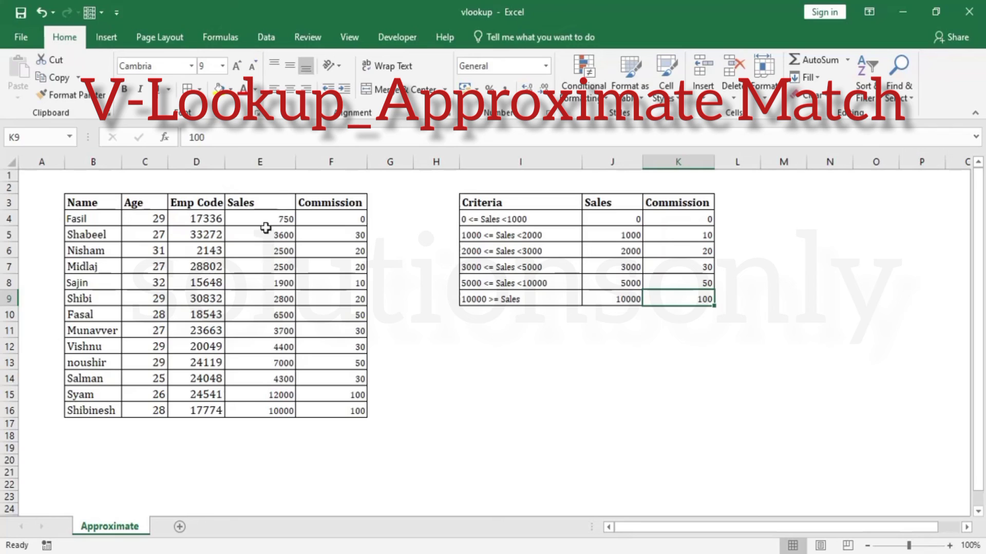
drag(281, 395, 281, 406)
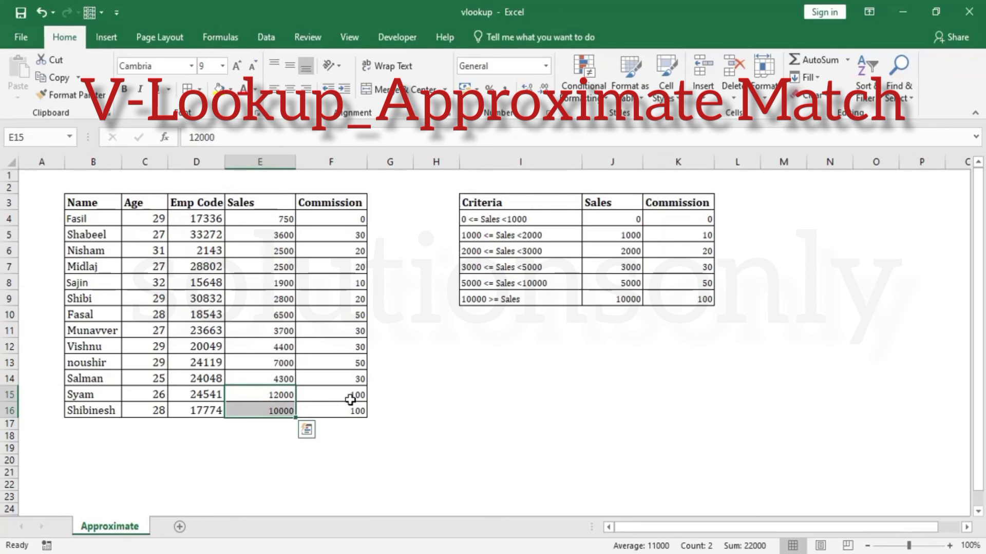
drag(350, 400, 360, 407)
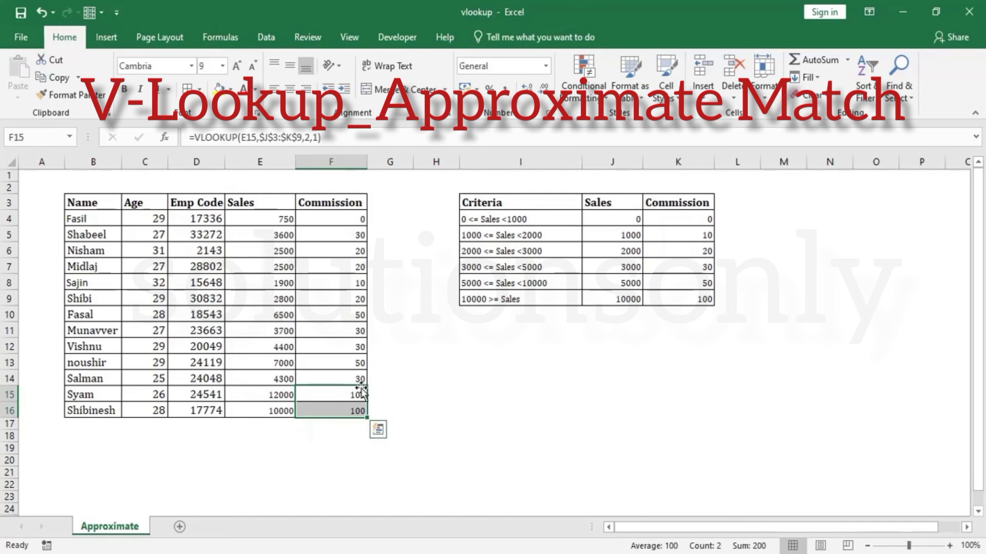
Step: Review the whole criteria table I3:K9 against the filled Commission column
click(669, 349)
drag(524, 207, 686, 275)
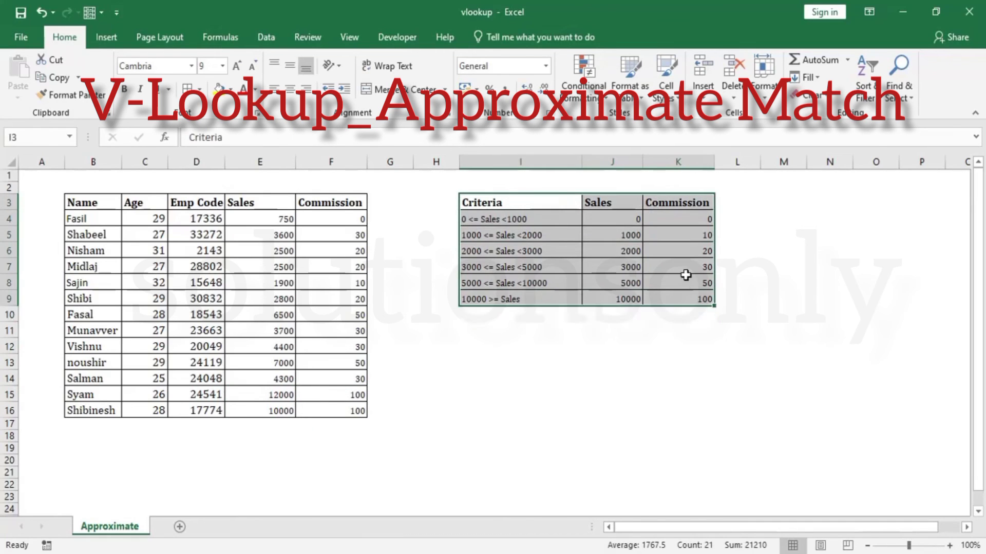
click(331, 236)
click(431, 311)
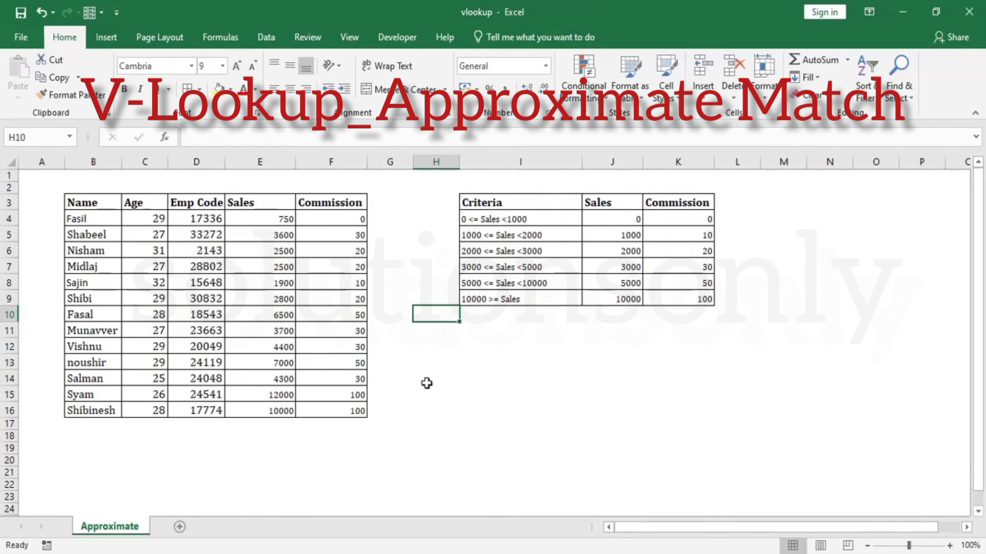